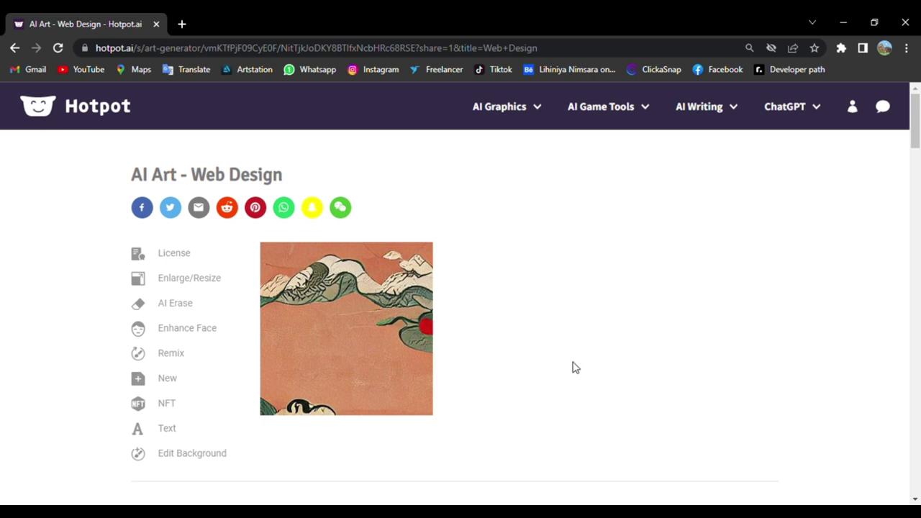
Scroll the Web Design artwork page past the NFT, ideas, gallery and generator sections to Explore More.
scroll(574, 368, "down", 1)
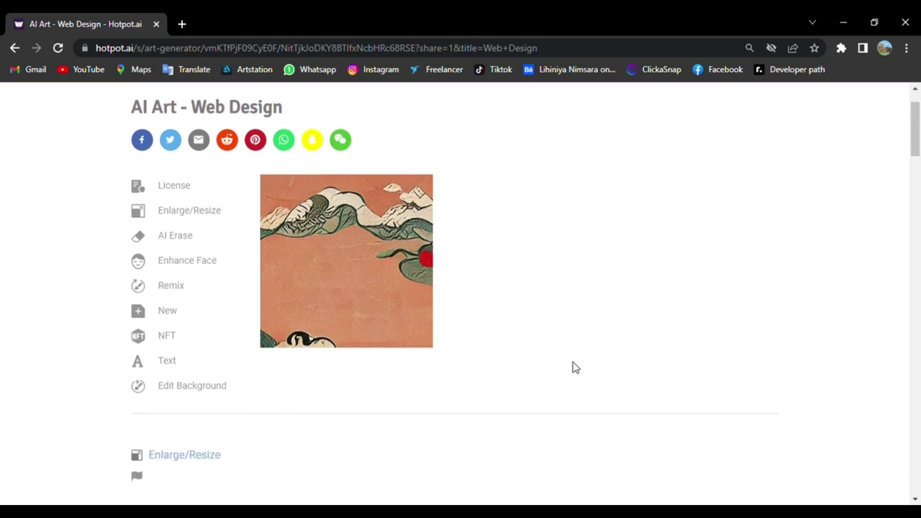
scroll(574, 368, "down", 1)
scroll(574, 368, "down", 1)
scroll(573, 368, "down", 1)
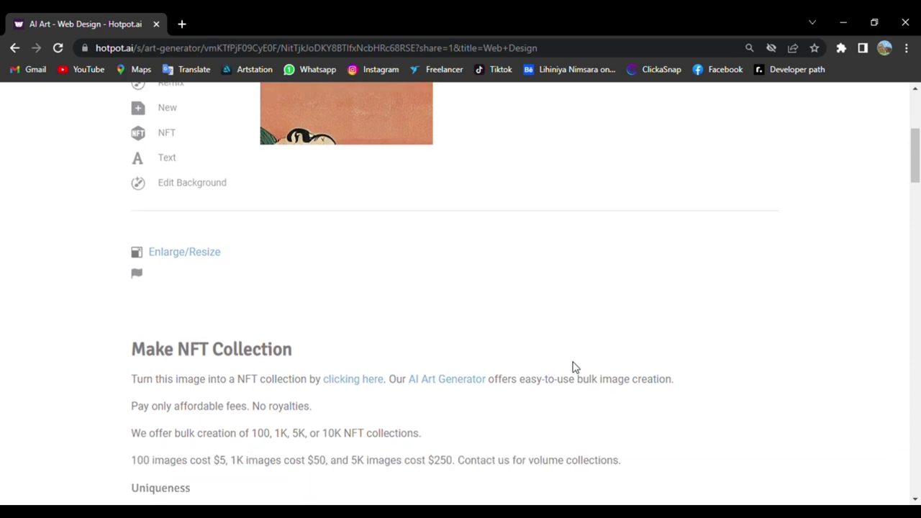
scroll(575, 368, "down", 1)
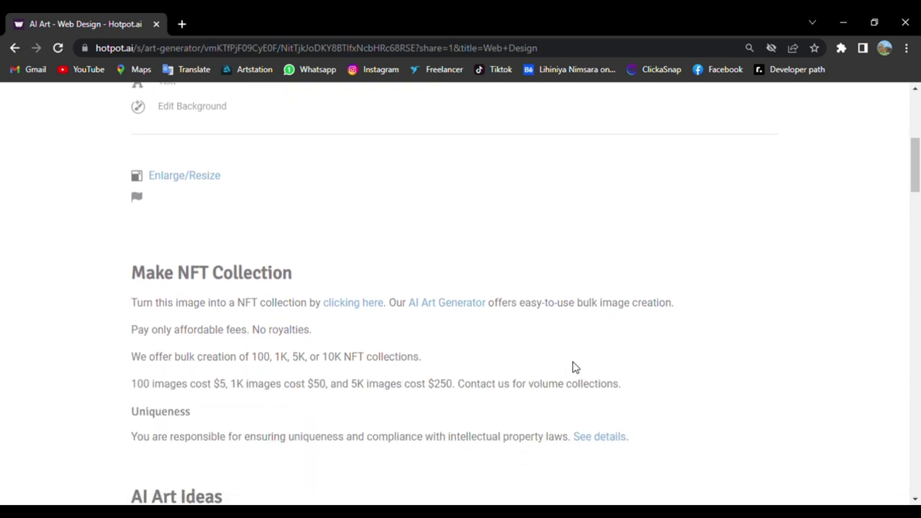
scroll(575, 368, "down", 1)
scroll(575, 368, "down", 1)
scroll(575, 367, "down", 1)
scroll(575, 368, "down", 1)
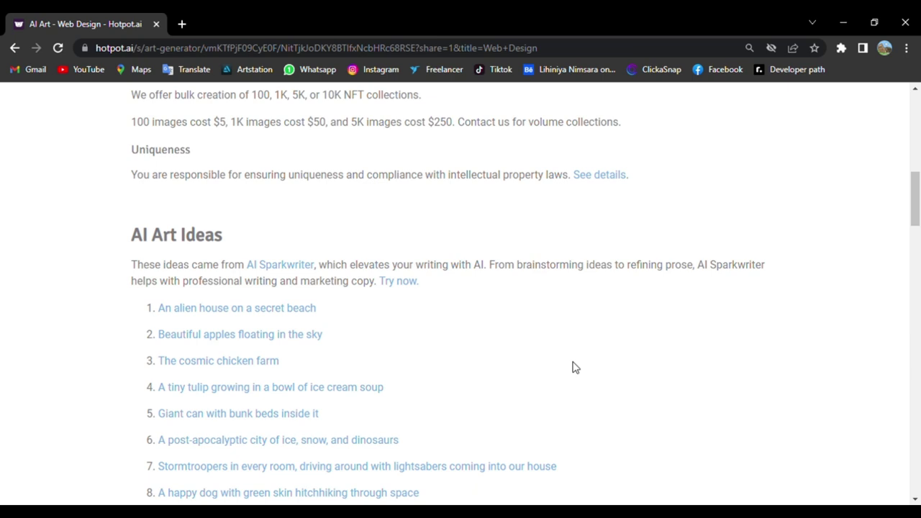
scroll(576, 368, "down", 1)
scroll(575, 368, "down", 1)
scroll(575, 367, "down", 1)
scroll(575, 368, "down", 1)
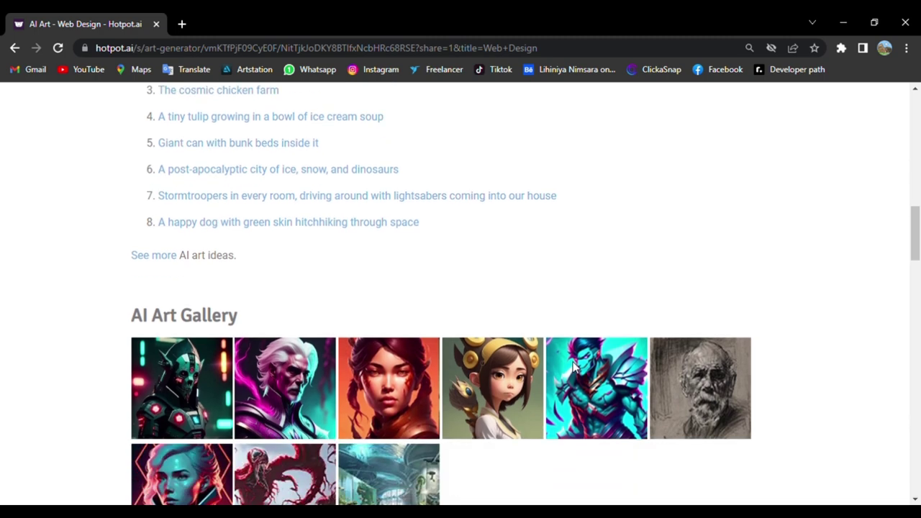
scroll(576, 368, "down", 1)
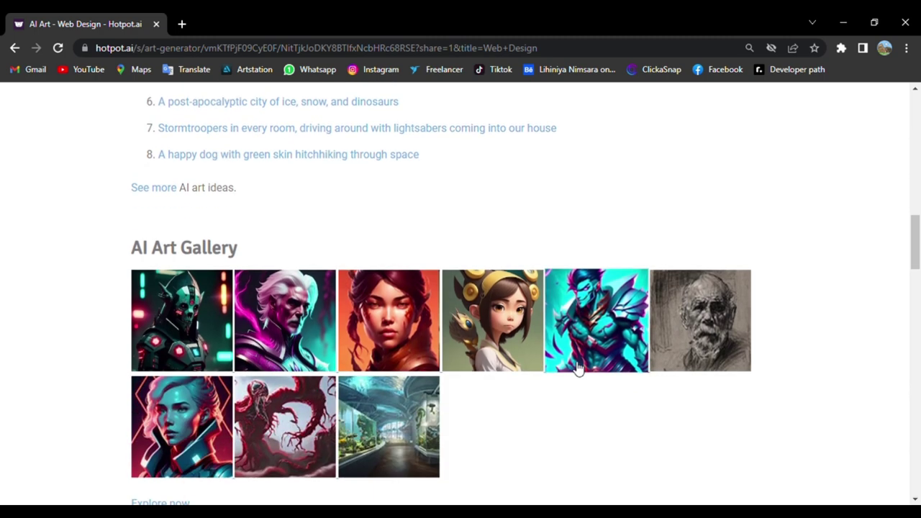
scroll(576, 368, "down", 1)
scroll(575, 368, "down", 1)
scroll(575, 368, "down", 1)
scroll(575, 368, "down", 1)
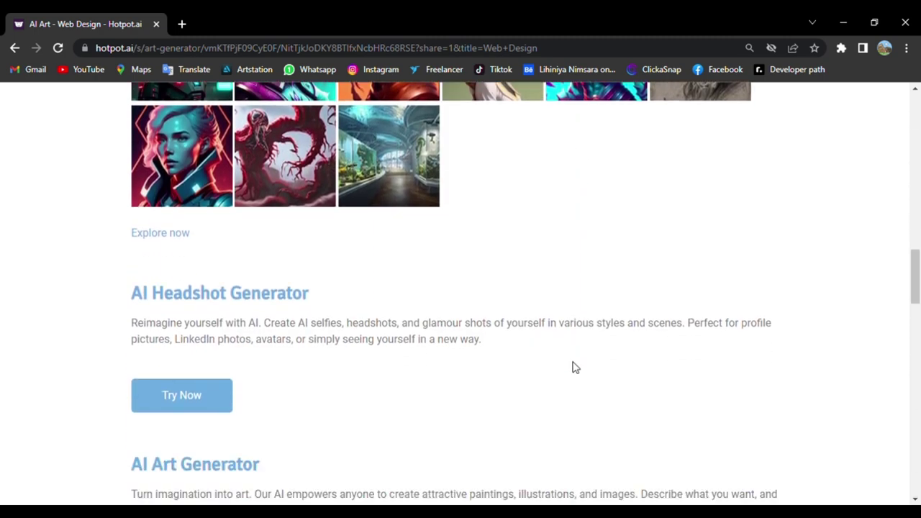
scroll(575, 368, "down", 1)
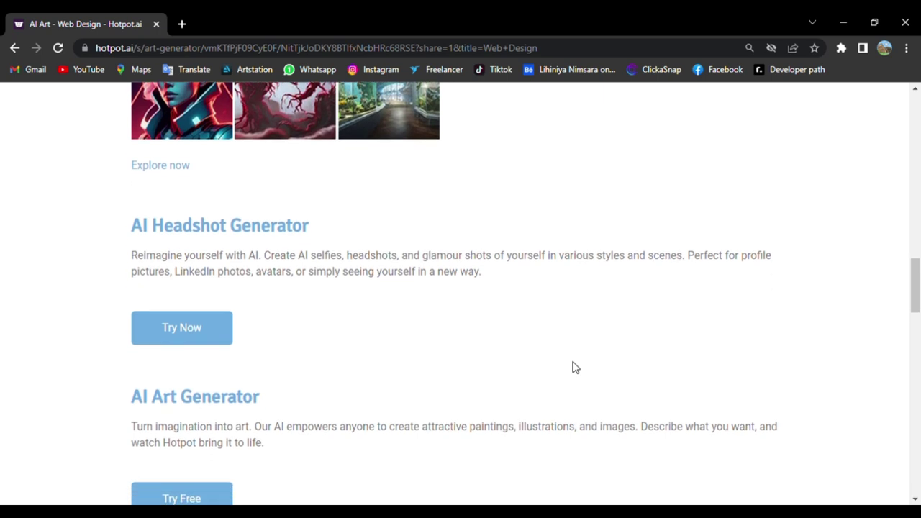
scroll(575, 367, "down", 1)
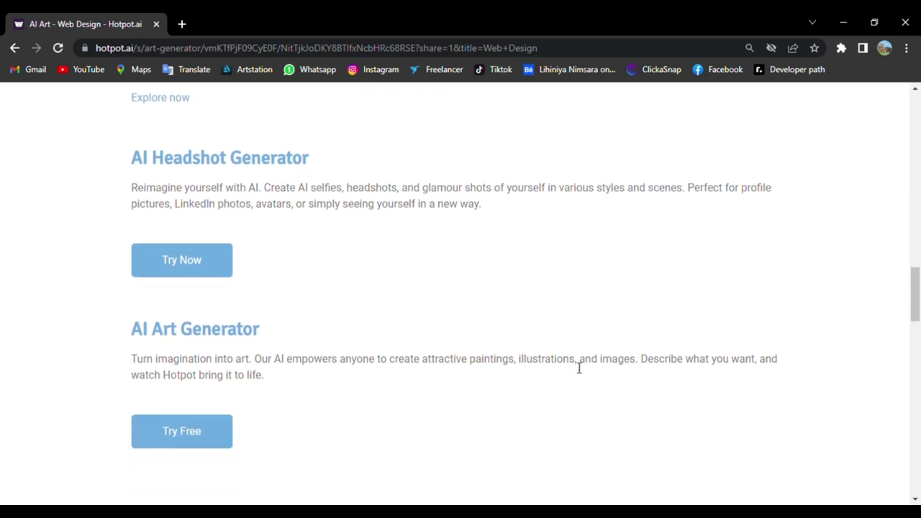
scroll(580, 368, "down", 1)
scroll(578, 367, "down", 1)
scroll(576, 368, "down", 1)
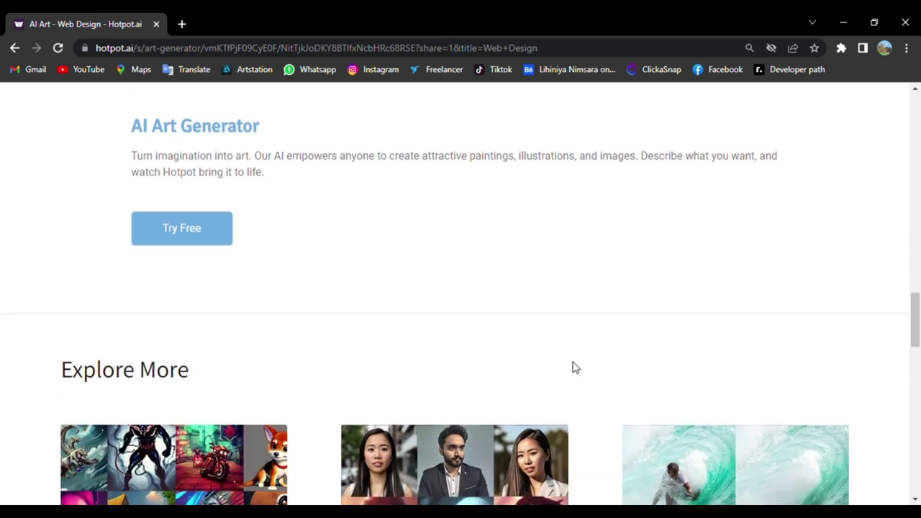
scroll(576, 368, "down", 1)
scroll(575, 368, "down", 1)
scroll(575, 367, "down", 2)
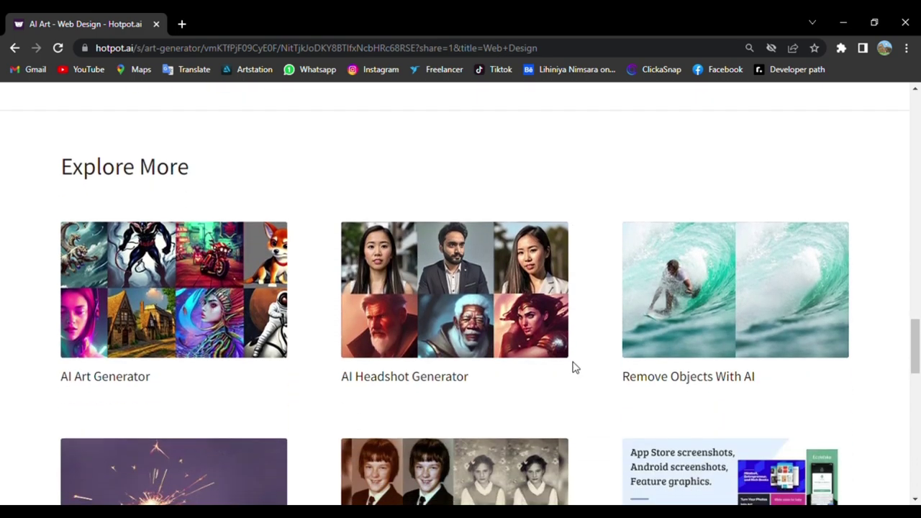
scroll(575, 367, "down", 1)
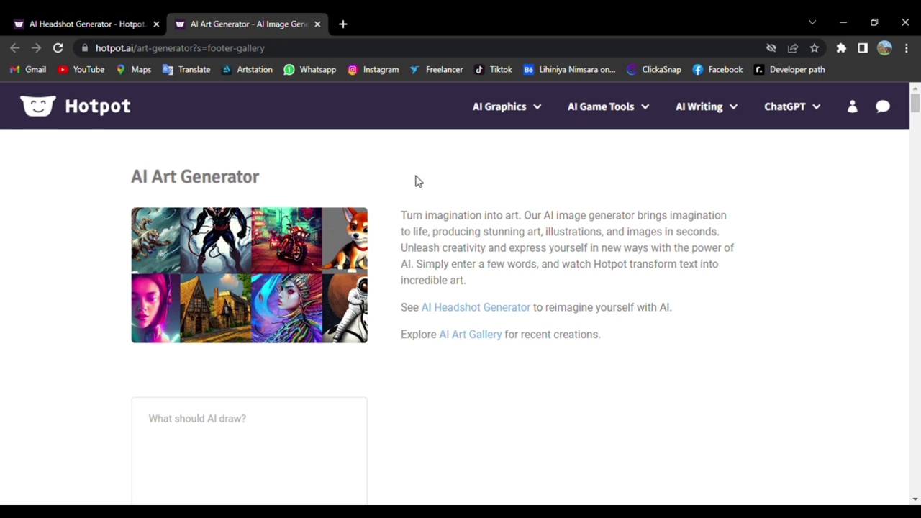
Review the generator defaults (Hotpot Art 9 style, one image, 1:1) and its sample art gallery.
scroll(421, 186, "down", 1)
scroll(423, 191, "down", 1)
scroll(421, 191, "down", 1)
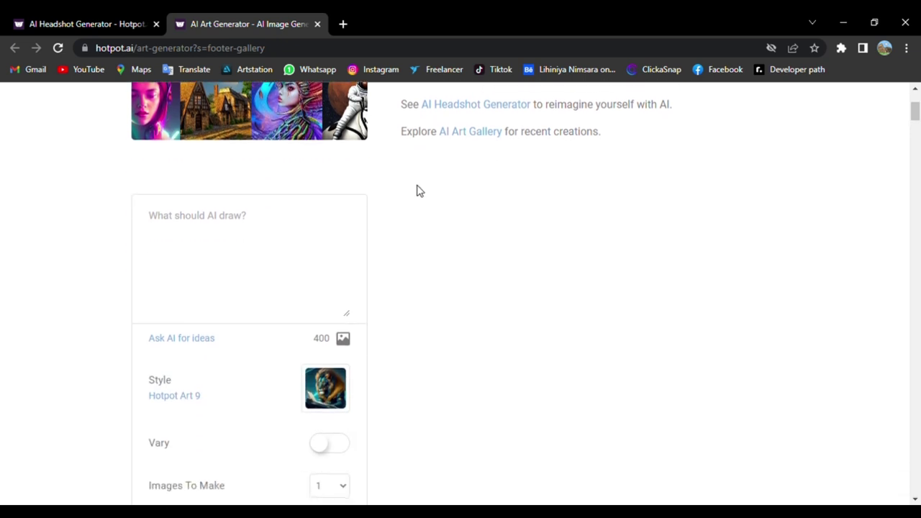
scroll(419, 190, "down", 1)
scroll(420, 190, "down", 1)
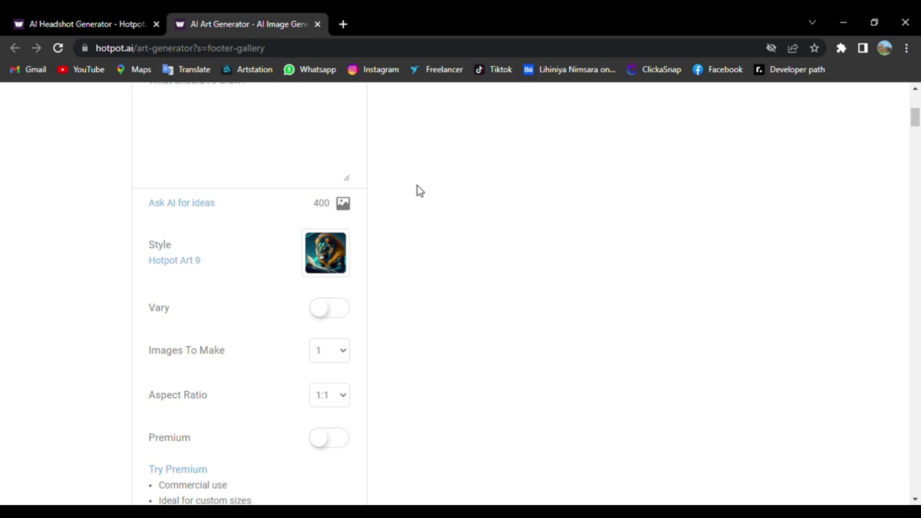
scroll(420, 191, "down", 1)
scroll(420, 191, "down", 1)
scroll(420, 190, "down", 1)
scroll(420, 190, "down", 1)
scroll(419, 191, "down", 2)
scroll(420, 191, "down", 2)
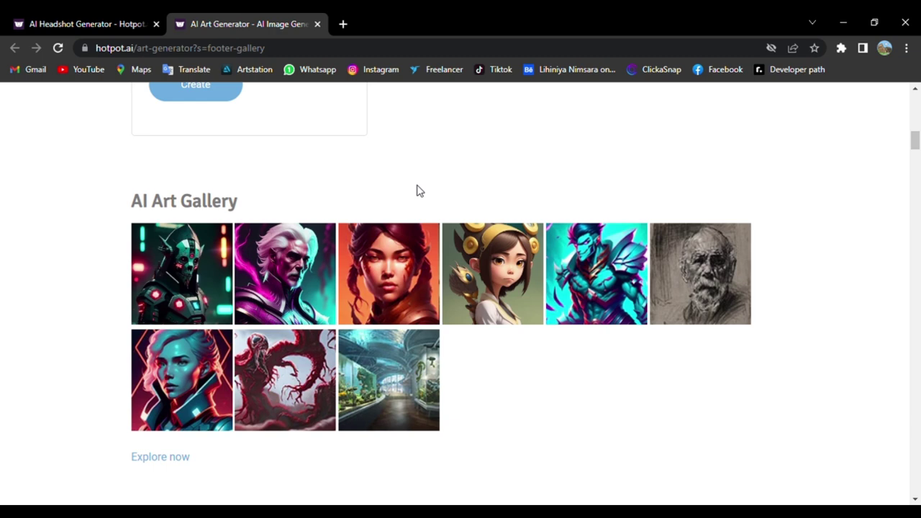
scroll(420, 191, "down", 1)
scroll(419, 188, "down", 1)
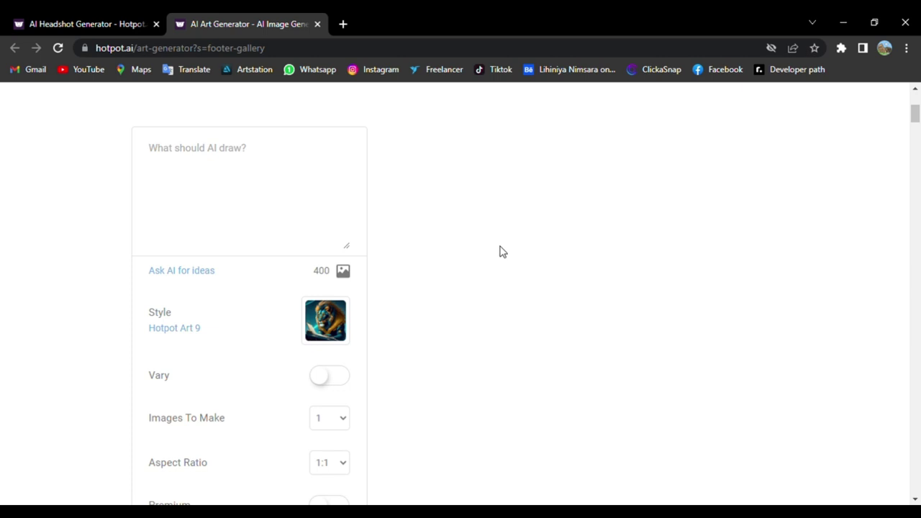
Enter the prompt 'A beautiful flower pot on the table' and leave Premium off for zero credits.
left_click(288, 148)
type("A ")
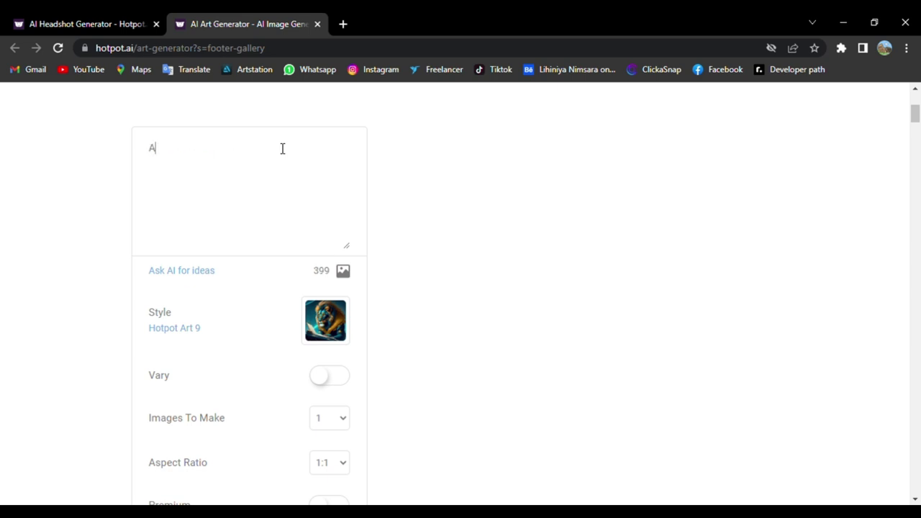
type("b")
type("eautiful flower pot on the table")
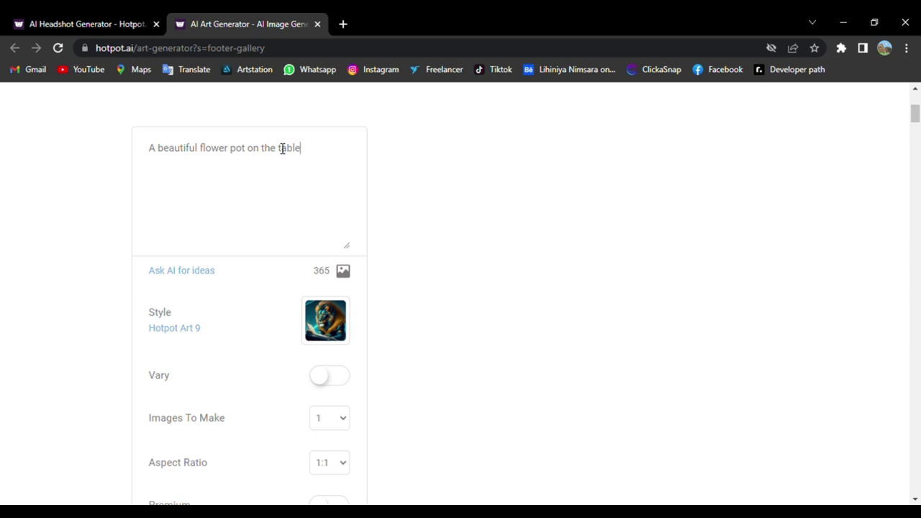
scroll(259, 283, "down", 1)
scroll(262, 286, "down", 2)
left_click(329, 214)
left_click(340, 235)
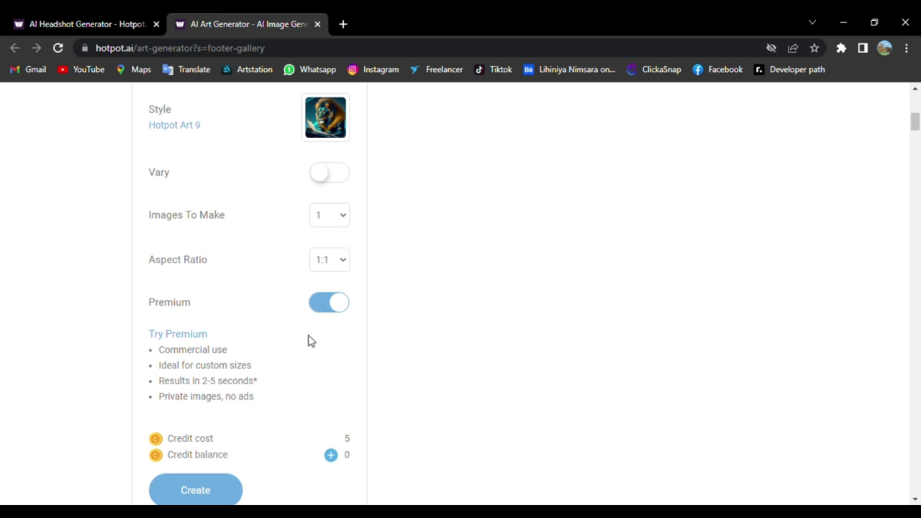
left_click(346, 311)
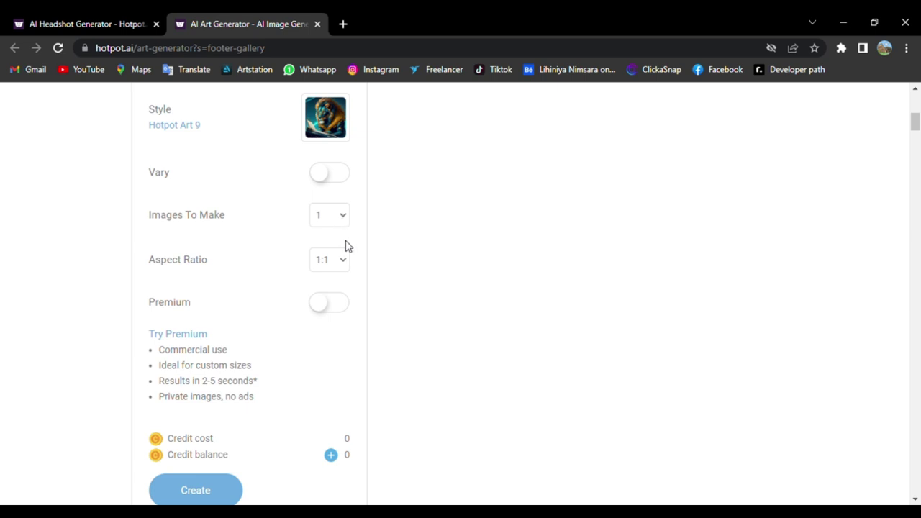
scroll(315, 382, "down", 1)
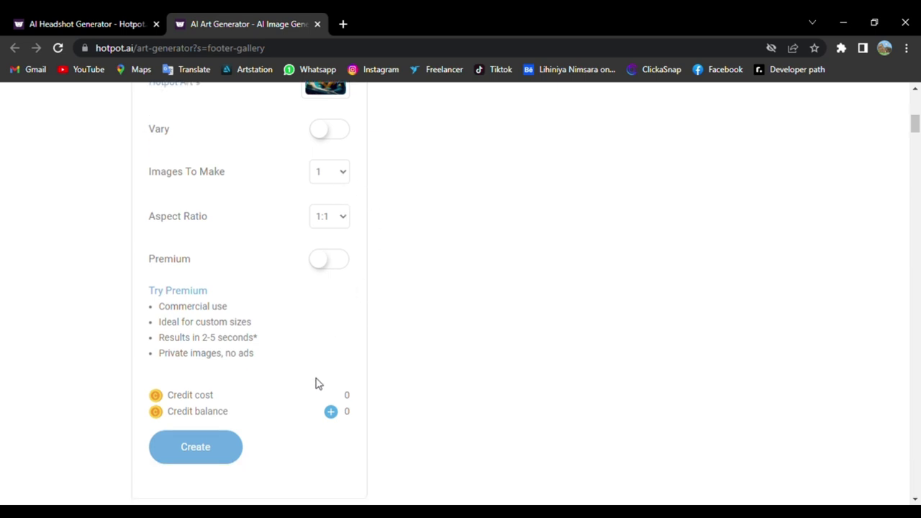
Generate the flower pot image and scroll up to view the painted result.
left_click(204, 430)
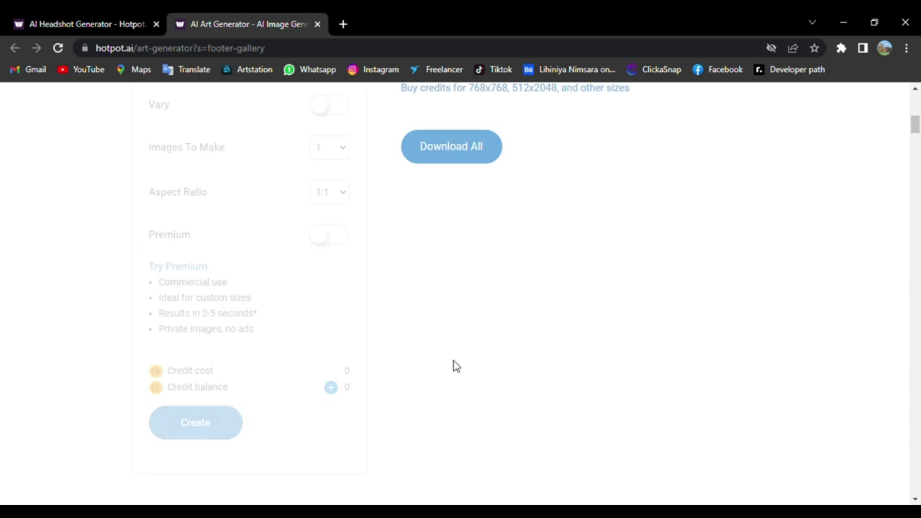
scroll(468, 372, "up", 2)
scroll(562, 403, "up", 3)
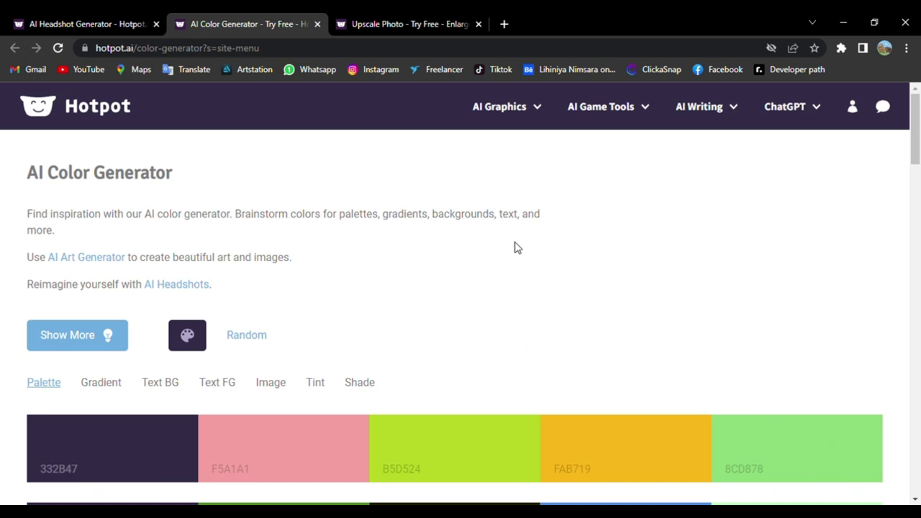
scroll(514, 247, "down", 1)
scroll(465, 237, "down", 1)
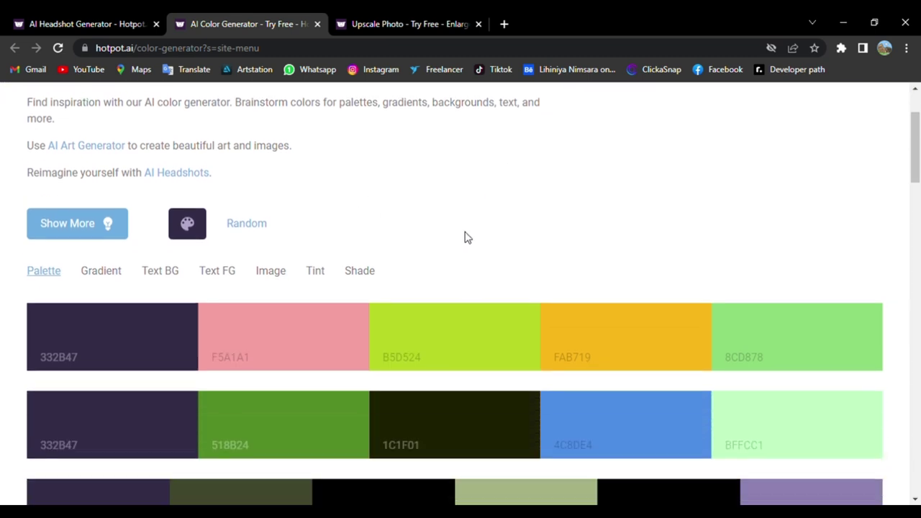
scroll(465, 237, "down", 1)
scroll(465, 237, "down", 1)
scroll(465, 237, "down", 1)
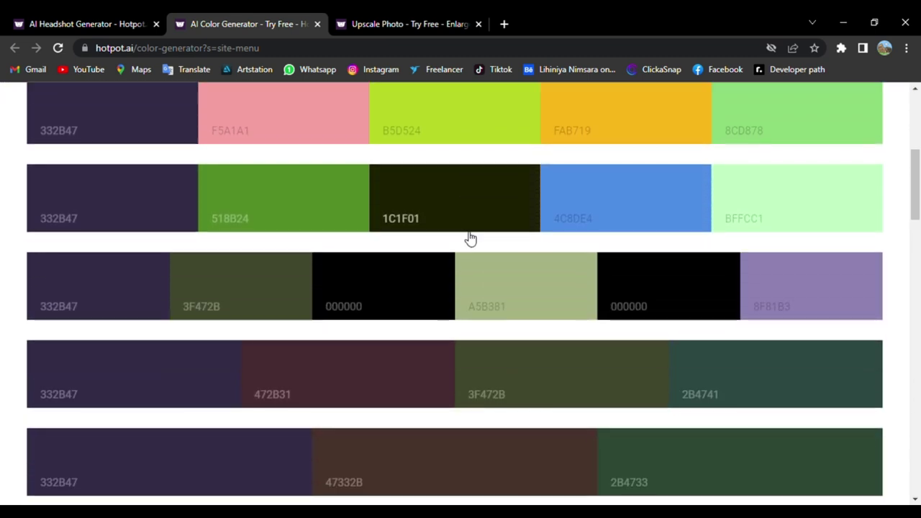
scroll(468, 237, "down", 1)
scroll(469, 238, "down", 1)
scroll(468, 237, "down", 1)
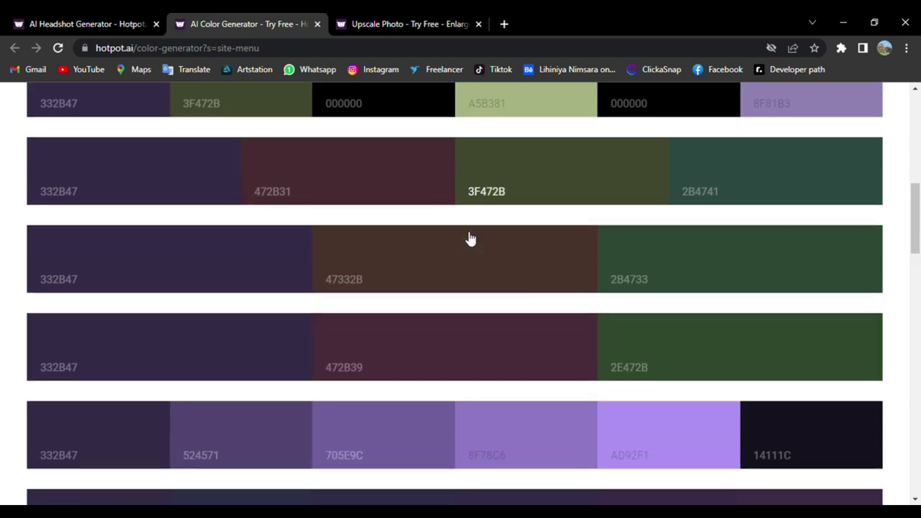
scroll(466, 238, "down", 1)
scroll(465, 237, "down", 1)
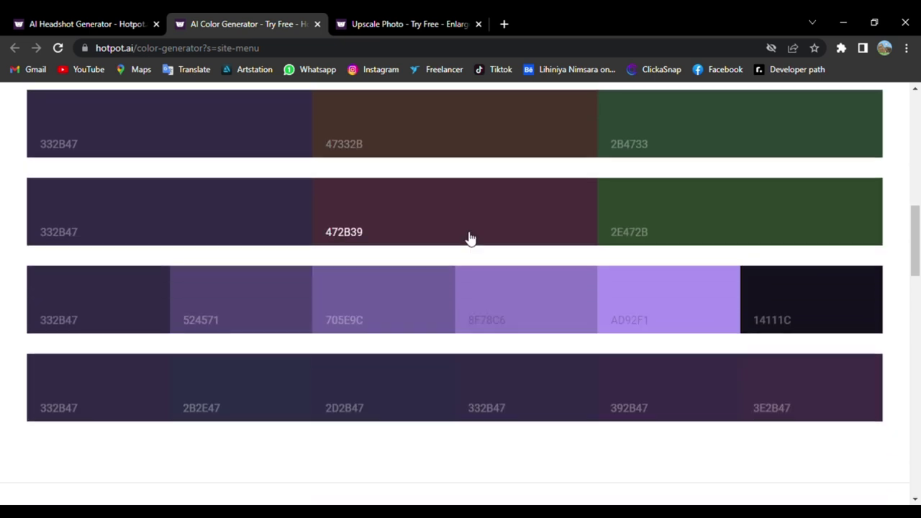
scroll(469, 238, "up", 1)
scroll(469, 238, "up", 1)
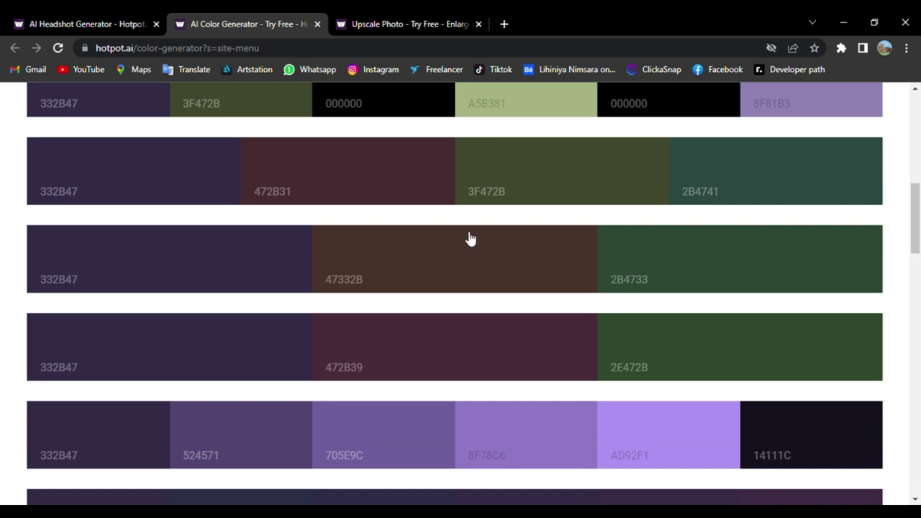
scroll(469, 239, "up", 1)
scroll(469, 238, "up", 2)
scroll(468, 238, "up", 2)
scroll(467, 237, "up", 1)
scroll(465, 237, "up", 1)
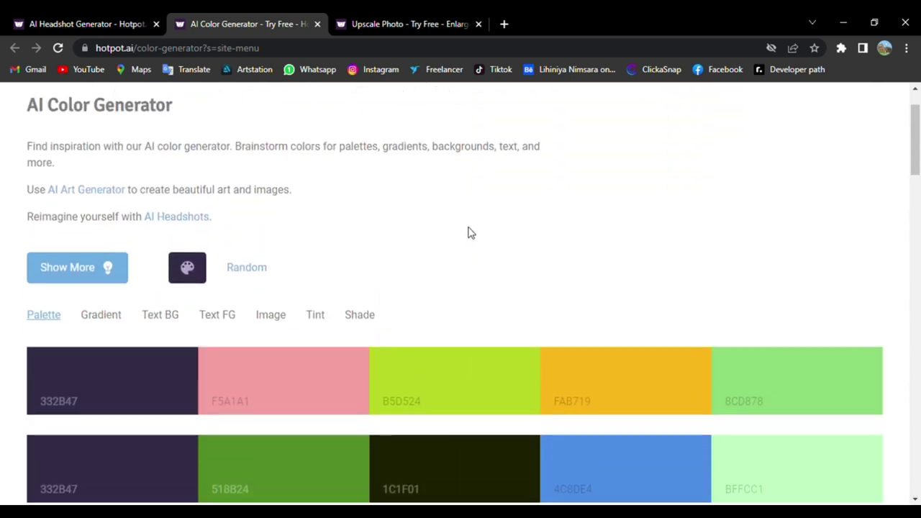
Browse the 332B47 colour suggestions displayed as gradients.
left_click(121, 324)
scroll(520, 320, "down", 2)
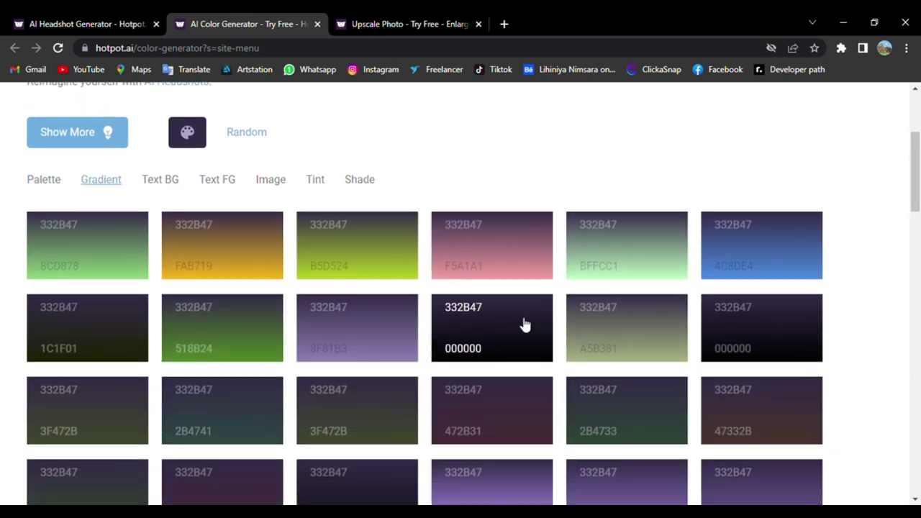
scroll(522, 324, "down", 1)
scroll(524, 325, "down", 2)
scroll(525, 324, "up", 2)
scroll(526, 325, "up", 1)
Browse the text-on-background colour combinations.
left_click(176, 183)
scroll(488, 206, "down", 1)
scroll(489, 208, "down", 1)
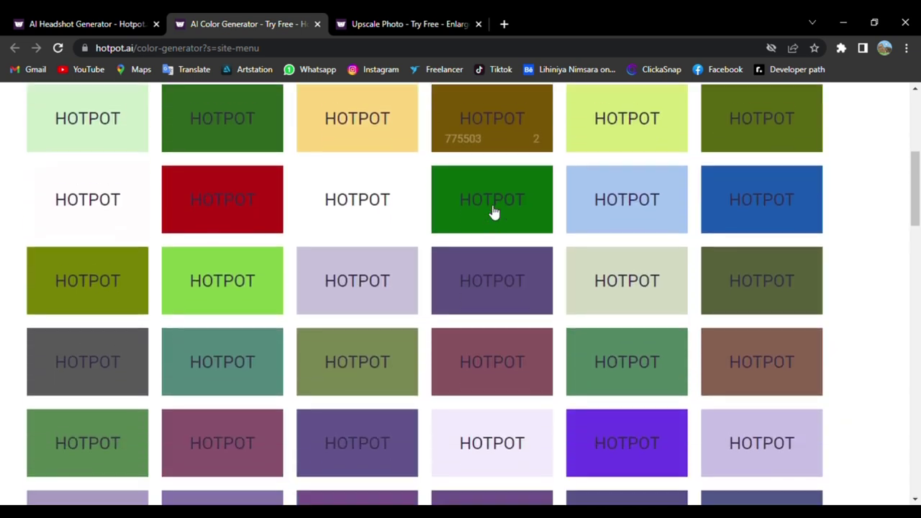
scroll(492, 211, "down", 1)
scroll(494, 213, "down", 1)
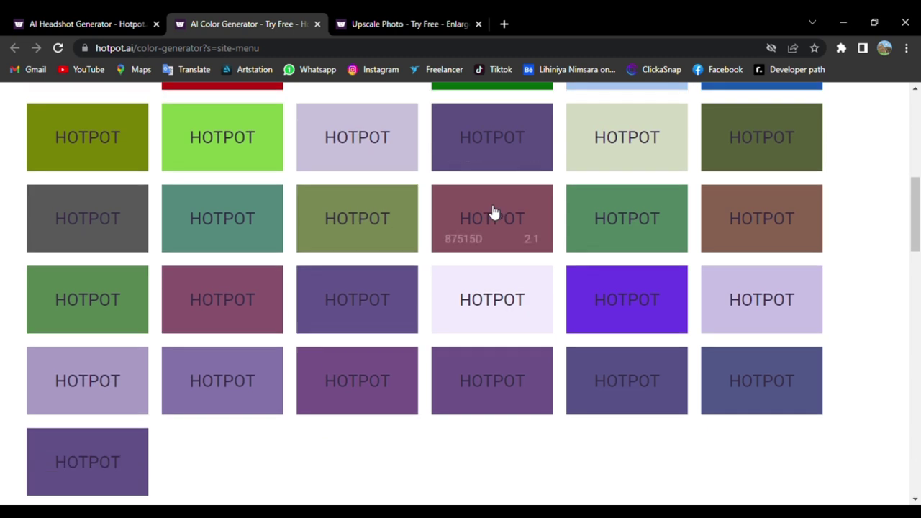
scroll(494, 212, "up", 2)
scroll(493, 212, "up", 2)
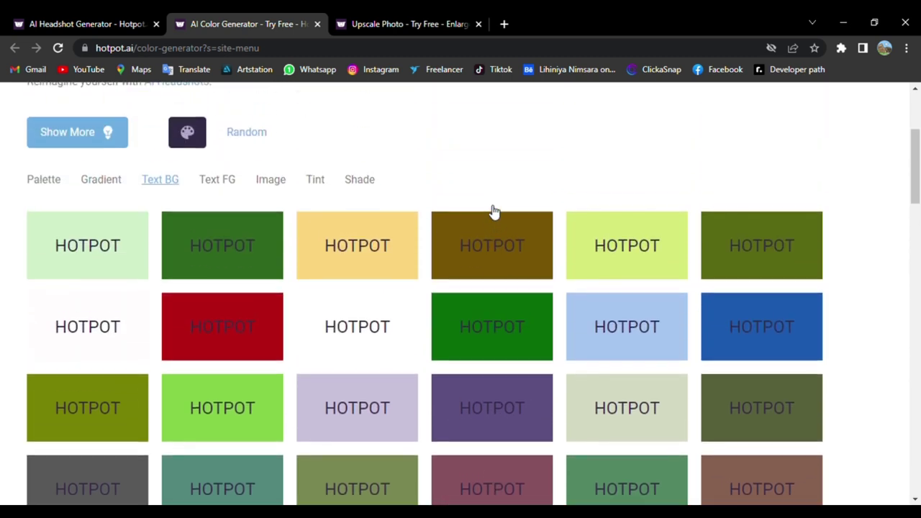
View the colours as text on dark tiles, then try the beta-only Image option.
left_click(231, 185)
scroll(449, 191, "down", 1)
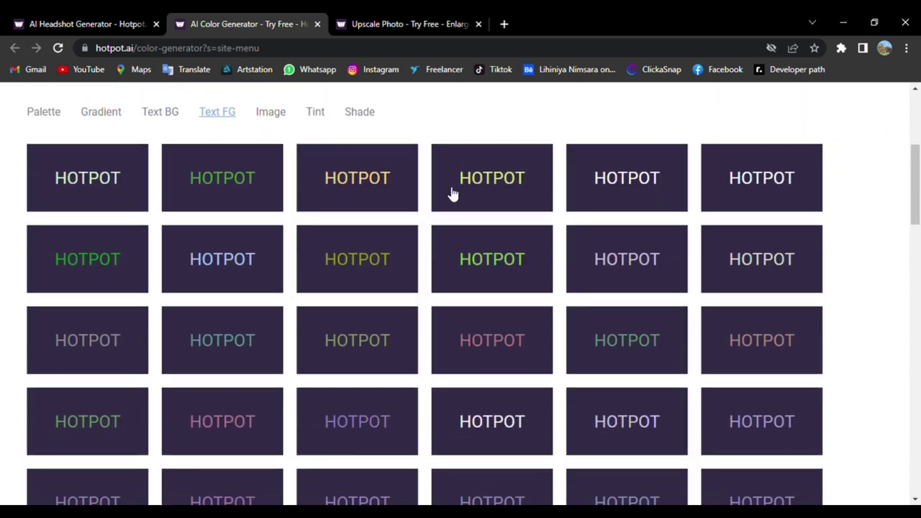
scroll(452, 194, "down", 1)
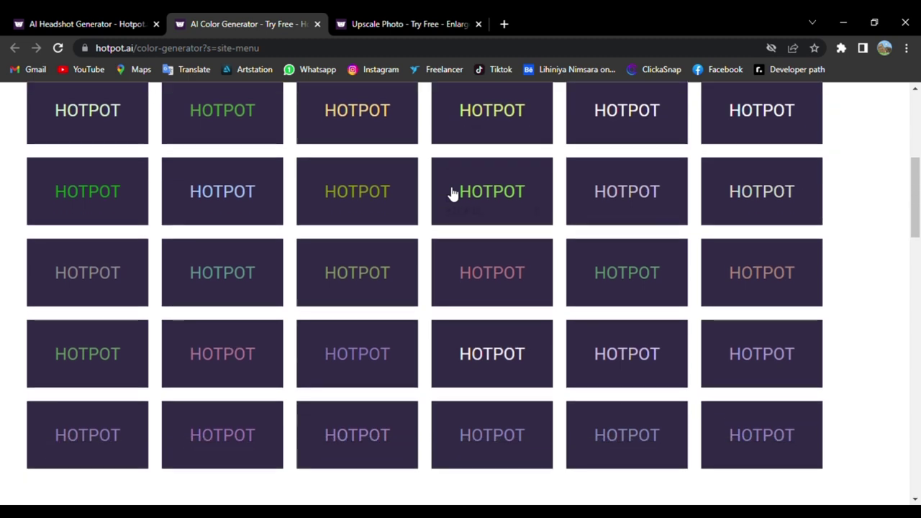
scroll(452, 195, "up", 1)
scroll(452, 194, "up", 1)
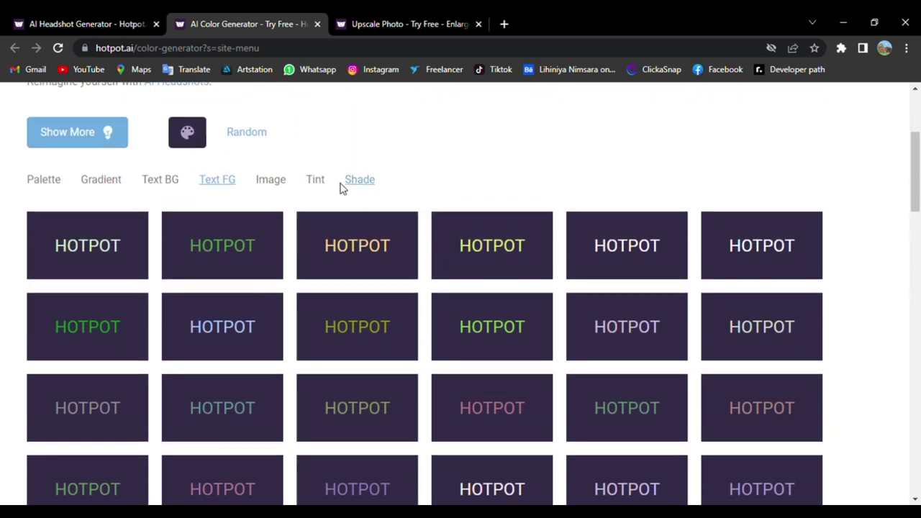
left_click(282, 185)
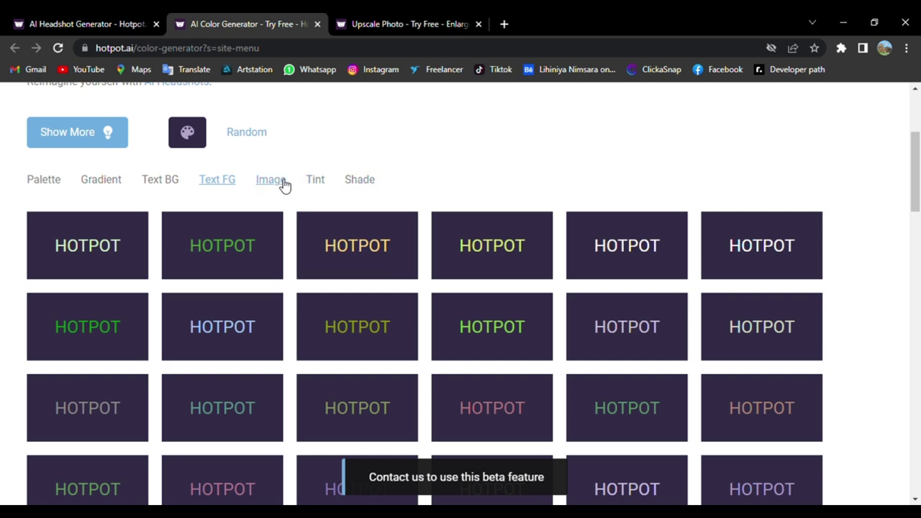
View the tint and shade ranges of 332B47, shades running down to 000000.
left_click(282, 183)
left_click(317, 181)
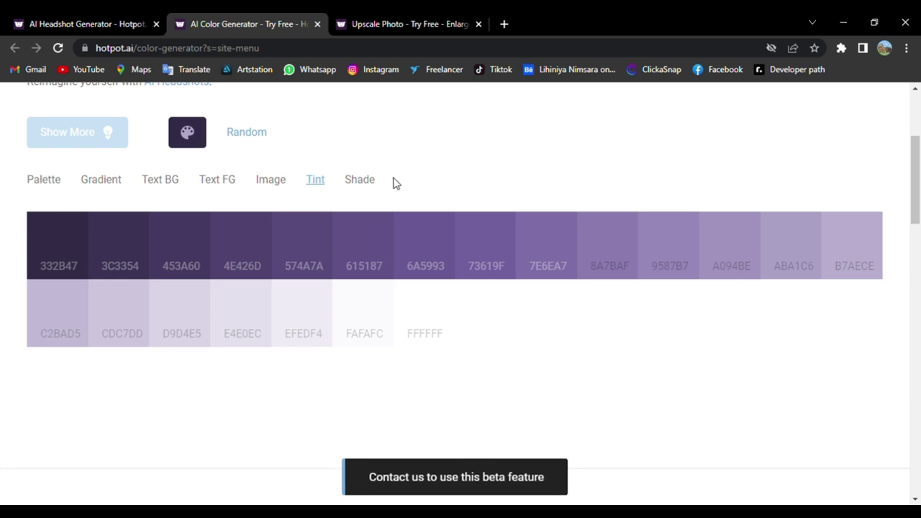
left_click(372, 183)
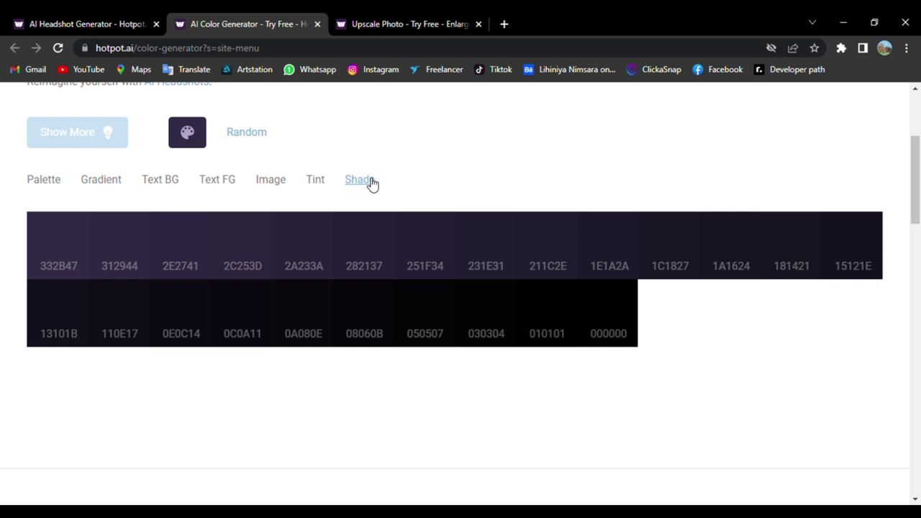
scroll(372, 184, "up", 3)
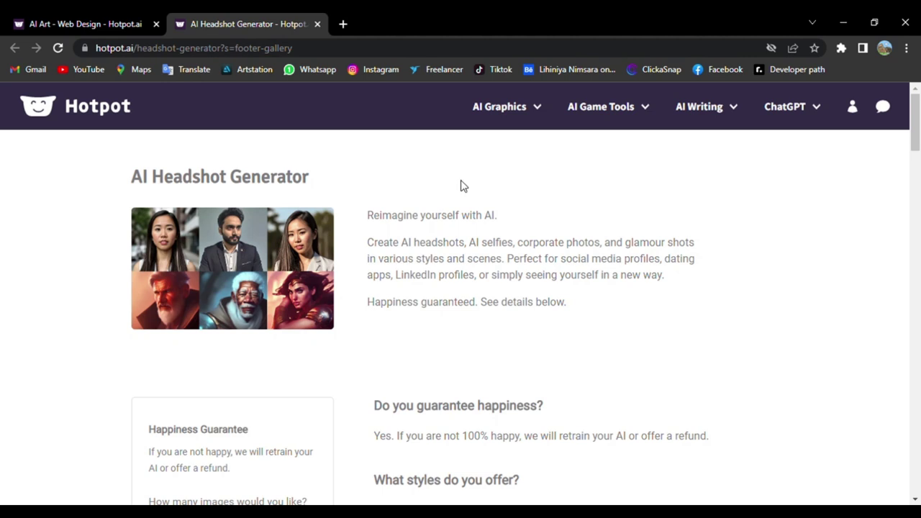
Scroll past the headshot pricing box and FAQ to the AI Headshot Examples section.
scroll(463, 186, "down", 1)
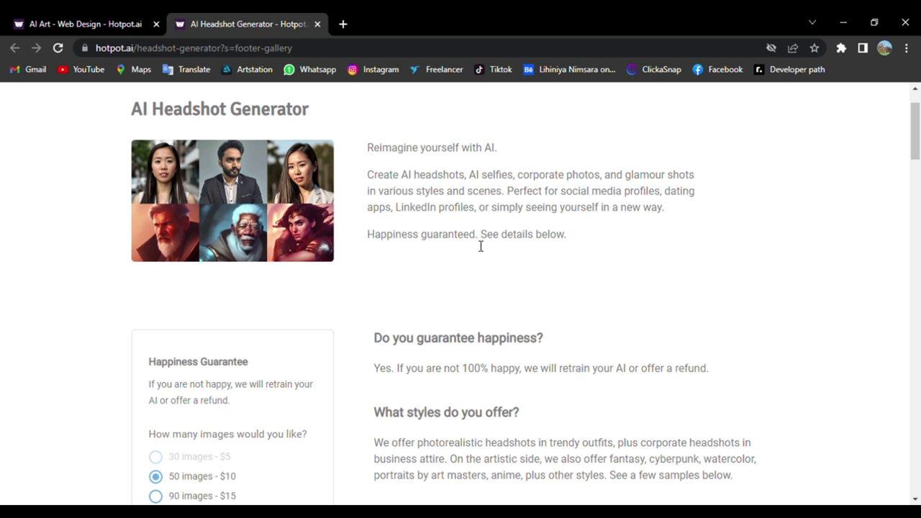
scroll(481, 246, "down", 1)
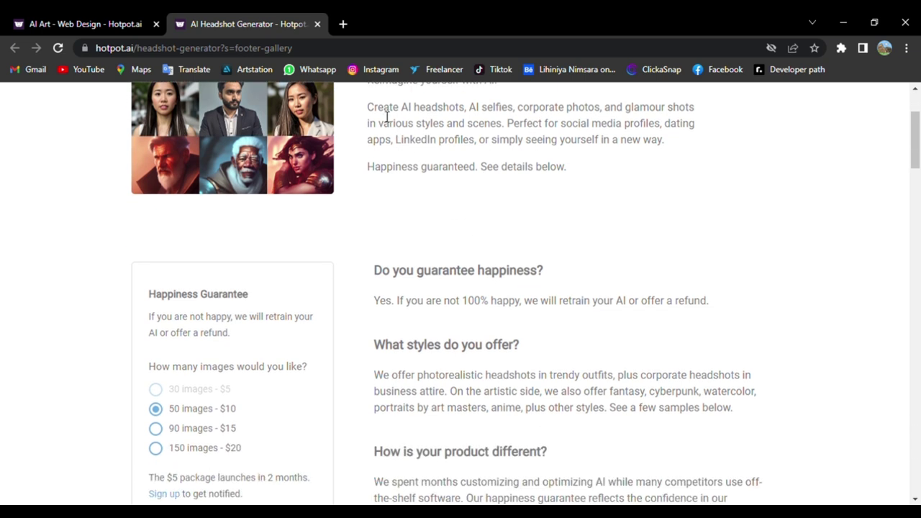
scroll(400, 156, "down", 1)
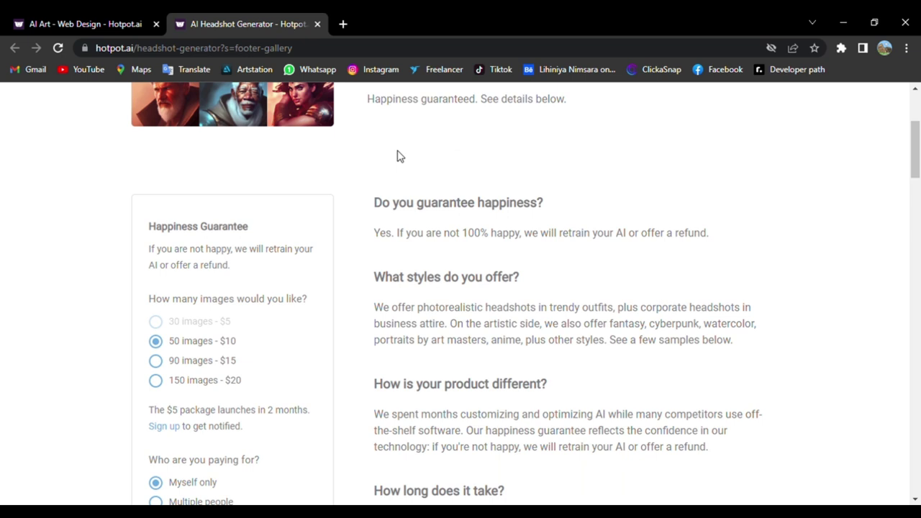
scroll(401, 157, "down", 1)
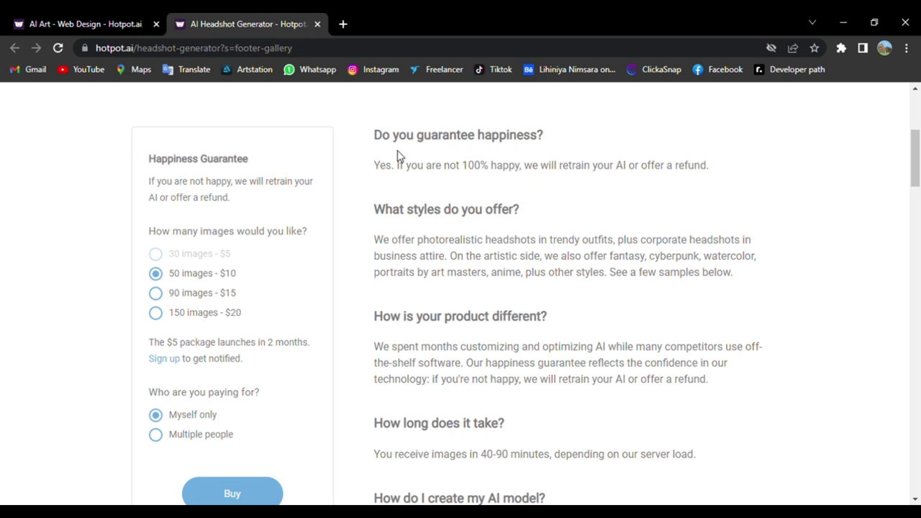
scroll(401, 156, "down", 1)
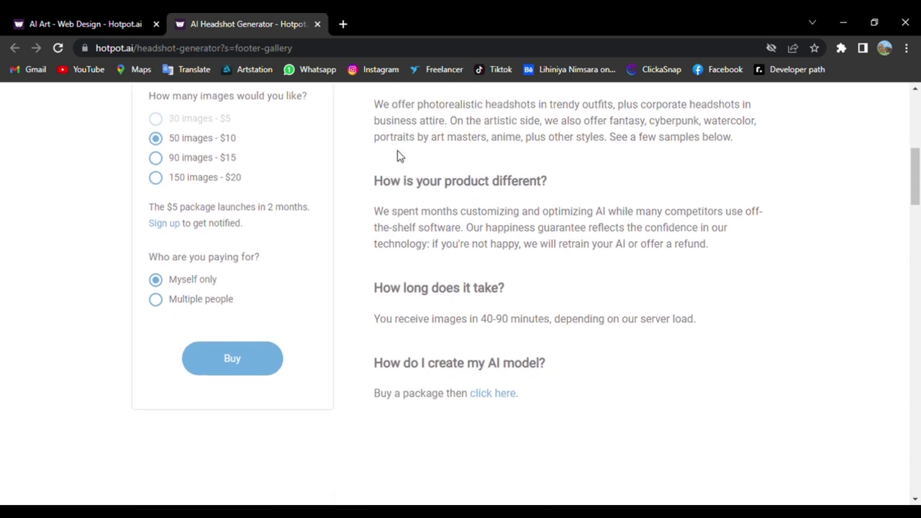
scroll(400, 157, "down", 1)
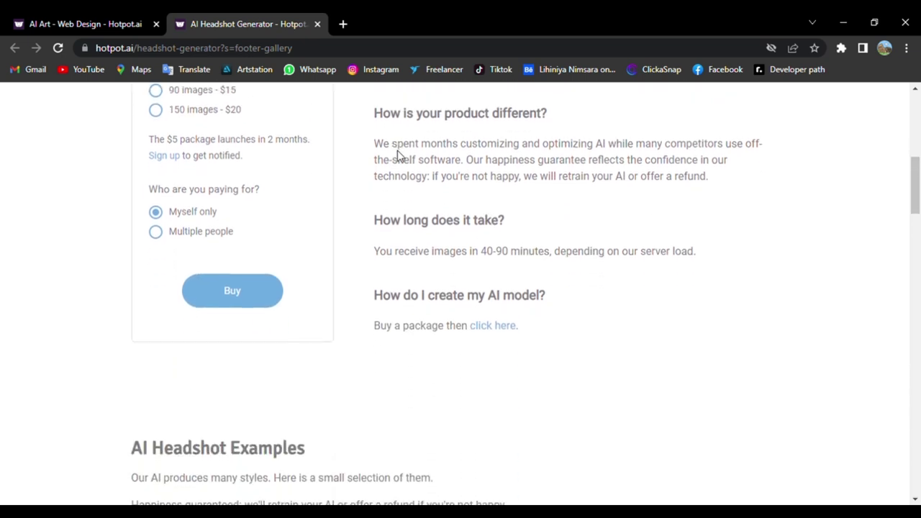
scroll(399, 156, "down", 1)
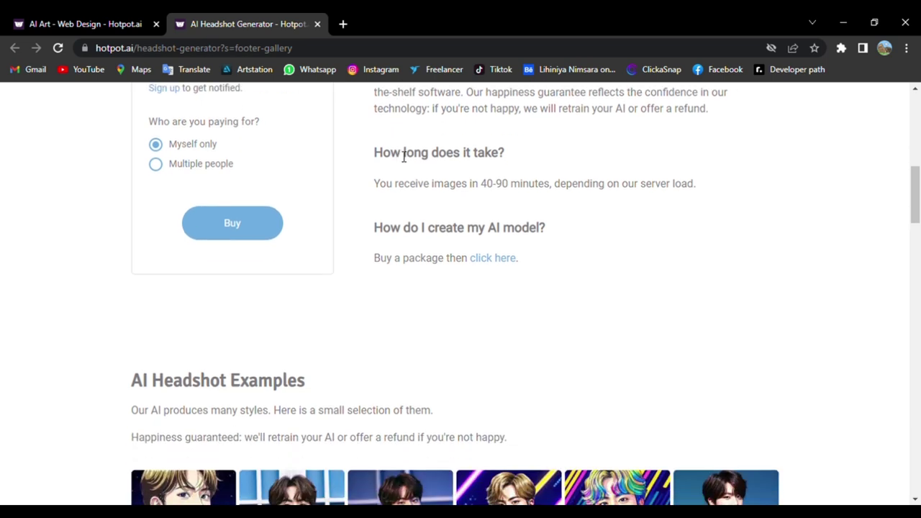
Scroll through the AI Headshot Examples grid of different styles.
scroll(404, 157, "down", 1)
scroll(400, 156, "down", 1)
scroll(400, 157, "down", 1)
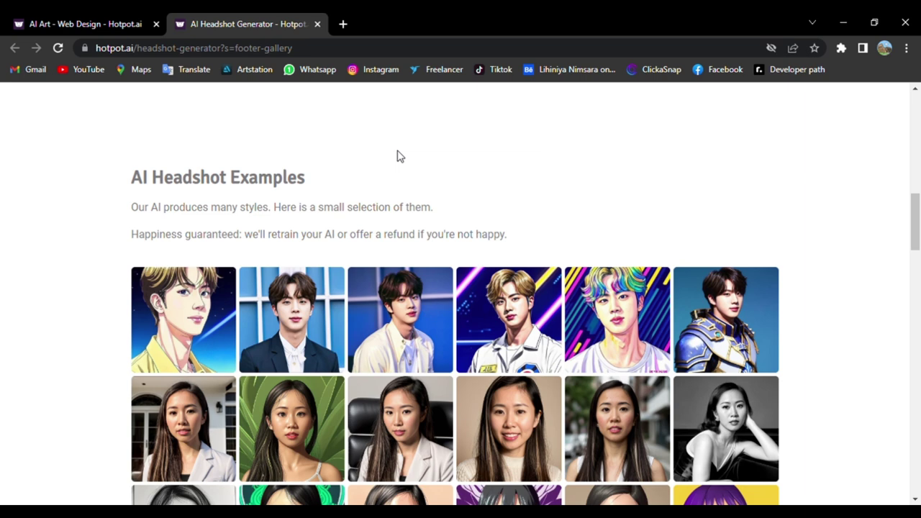
scroll(400, 156, "down", 1)
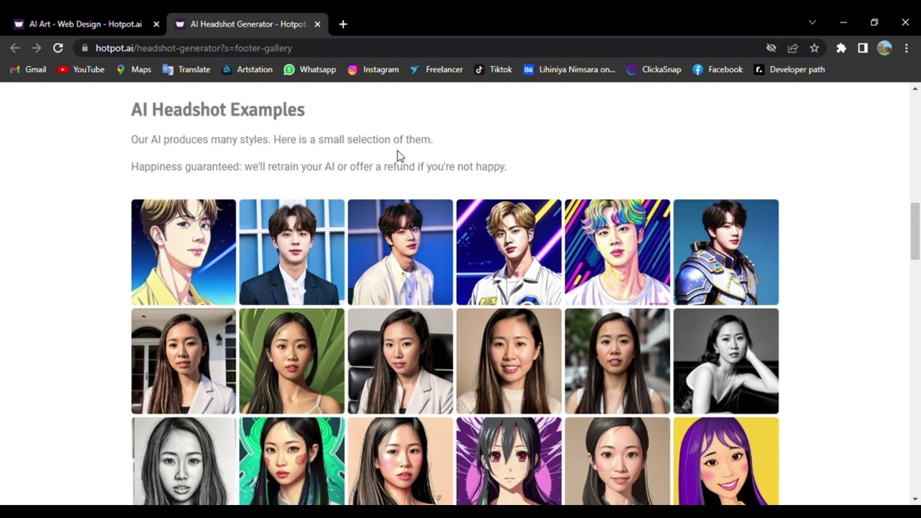
scroll(401, 156, "down", 1)
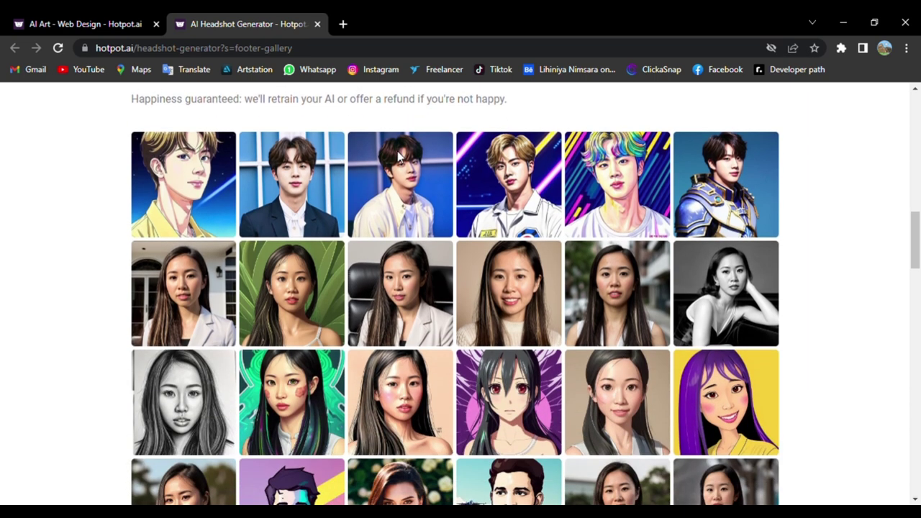
scroll(400, 156, "down", 1)
scroll(399, 157, "down", 1)
scroll(400, 157, "down", 1)
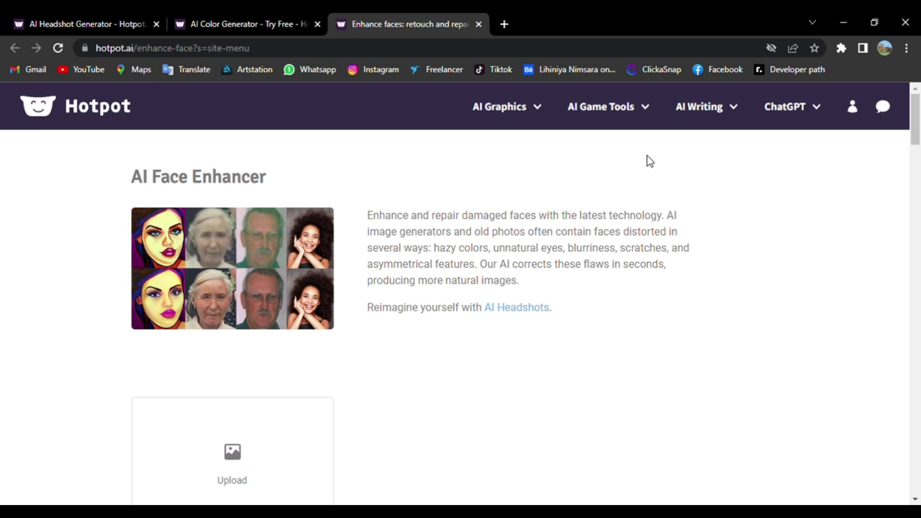
Scroll down to the Face Enhancer's Upload, Size and Go panel, then back to the top.
scroll(650, 161, "down", 1)
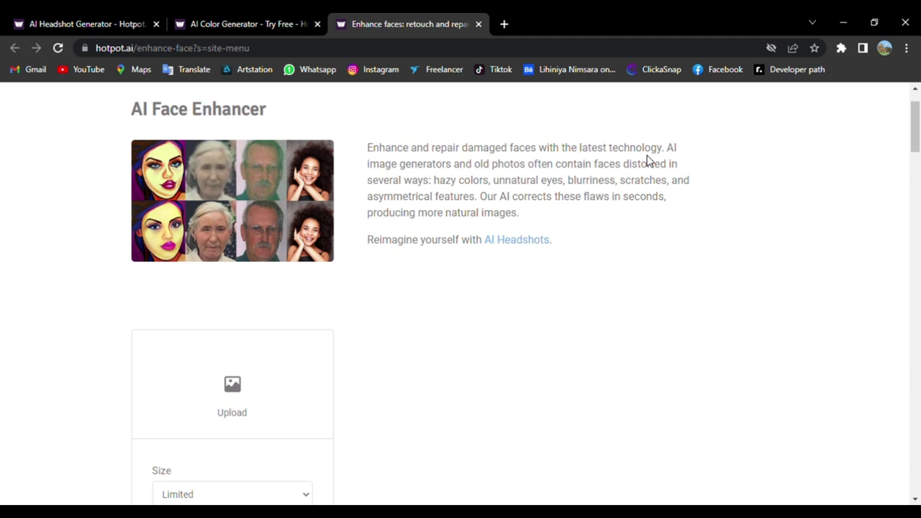
scroll(650, 161, "down", 1)
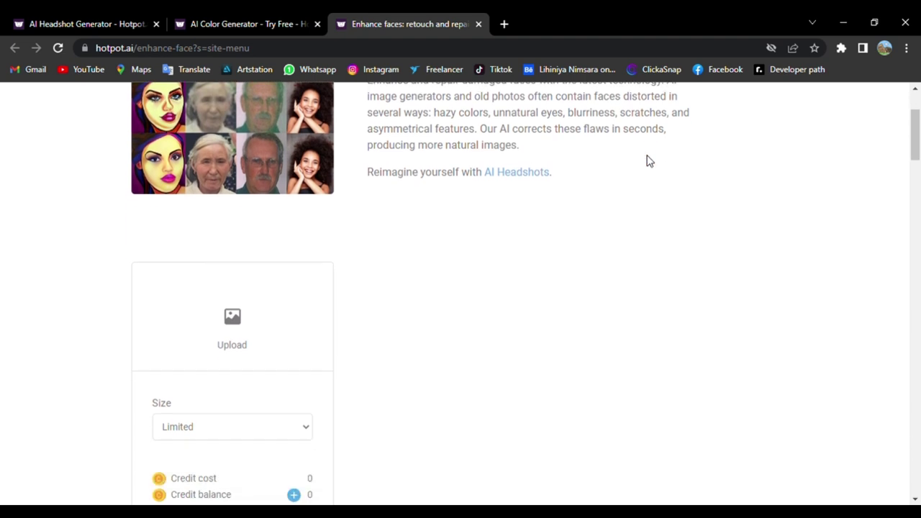
scroll(650, 162, "down", 1)
scroll(651, 161, "down", 1)
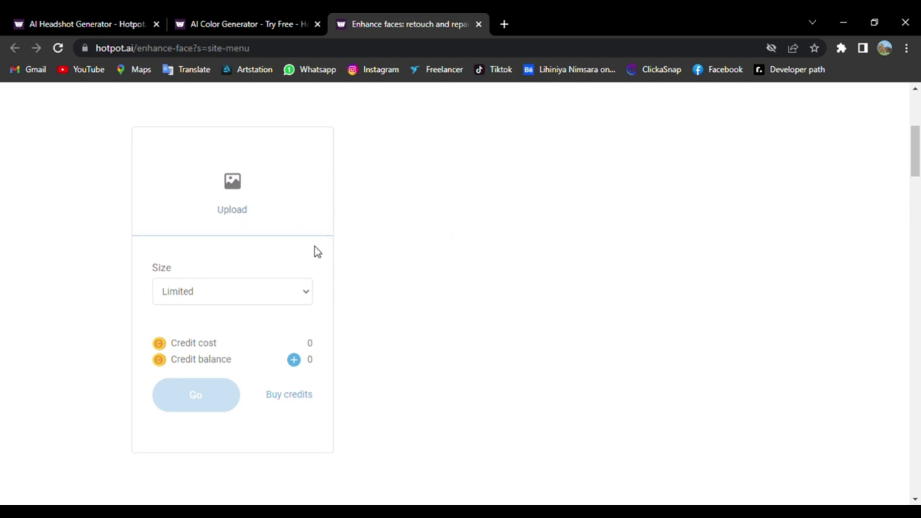
scroll(568, 237, "up", 3)
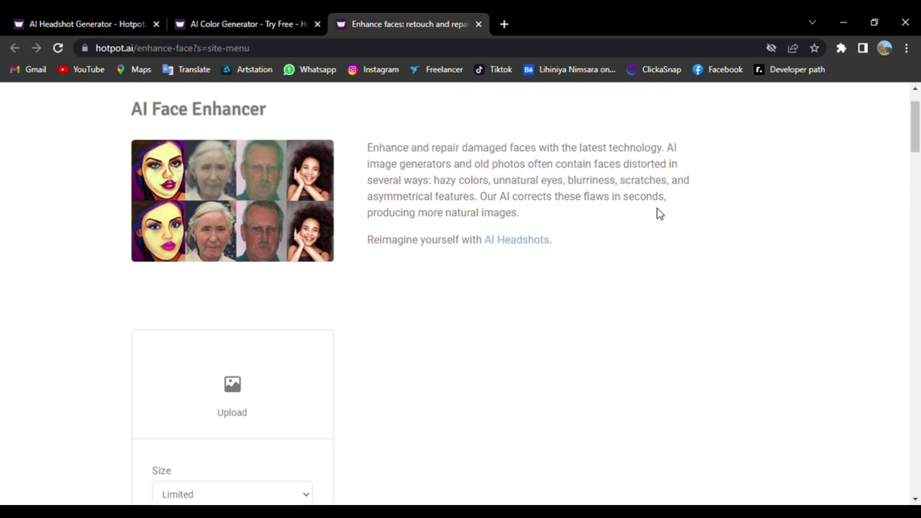
scroll(656, 213, "up", 1)
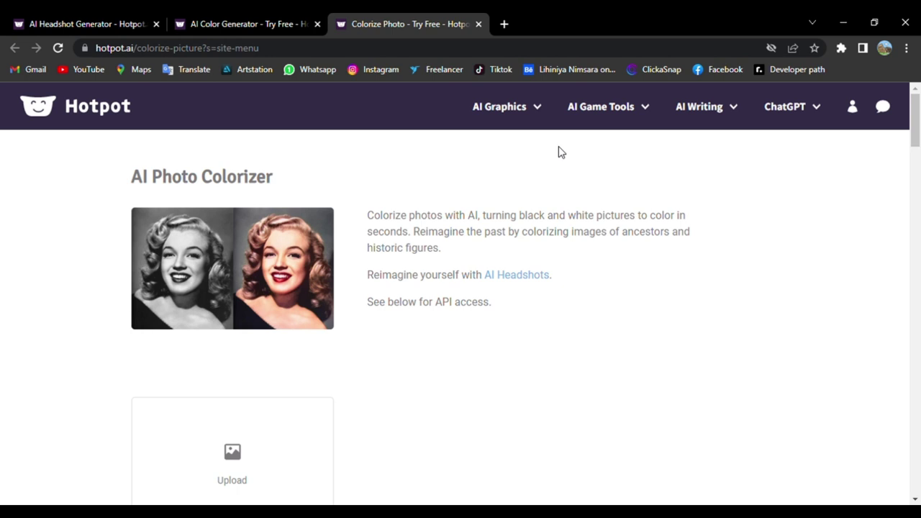
Scroll down to the Colorizer's Upload box, colorization factors 12–25 and Limited size option.
scroll(560, 152, "down", 1)
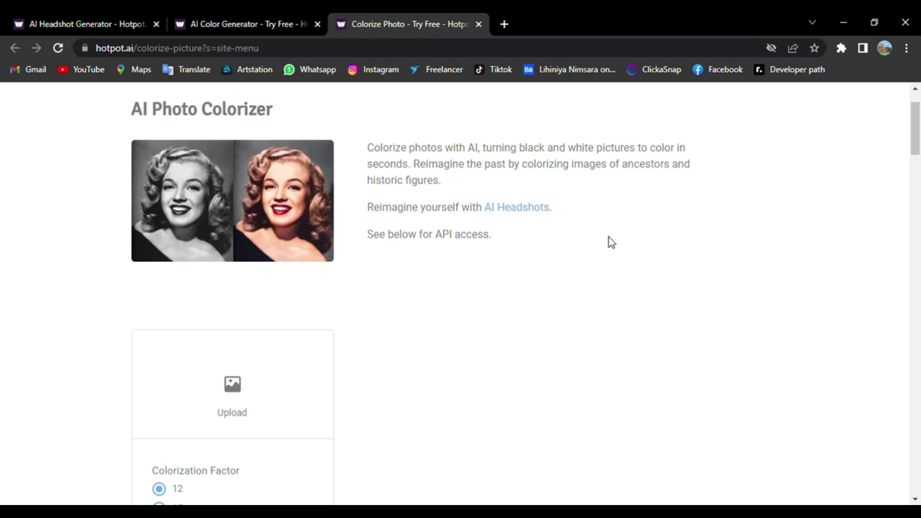
scroll(608, 242, "down", 1)
scroll(609, 243, "down", 1)
scroll(608, 243, "down", 1)
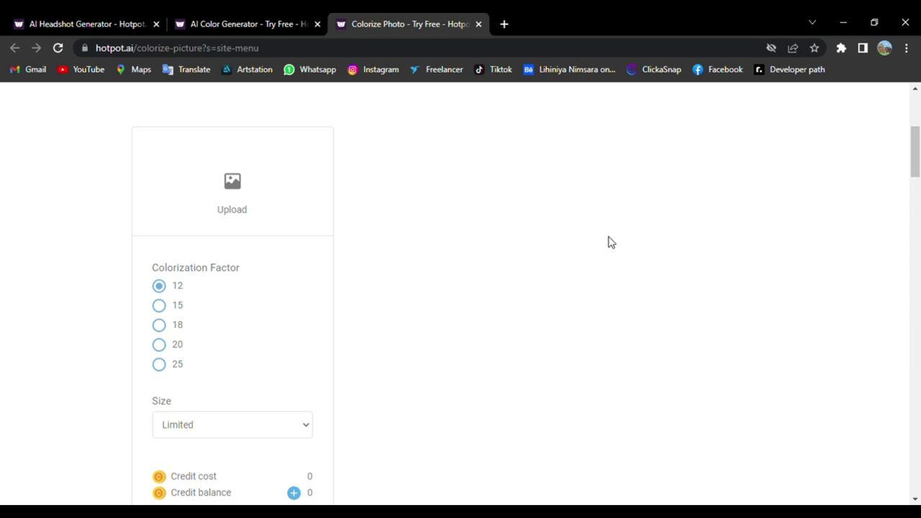
scroll(608, 242, "down", 1)
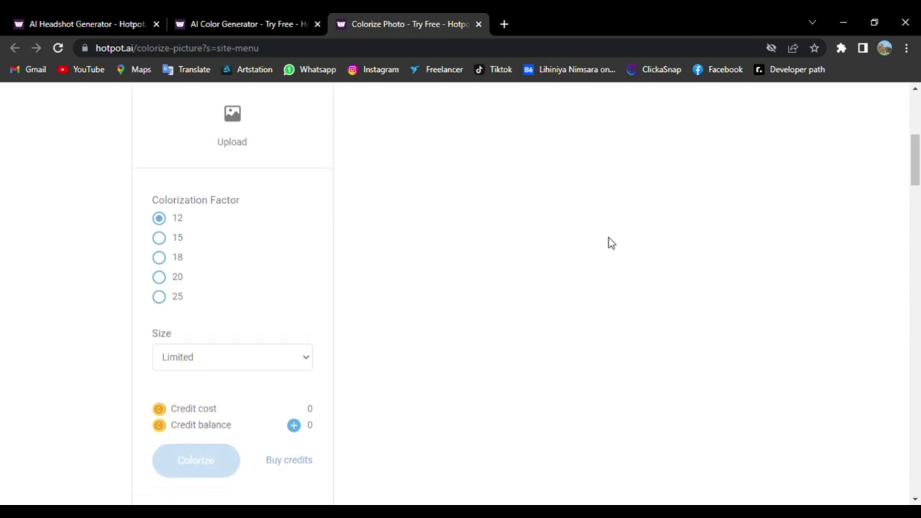
Upload the black-and-white rose photo to the Photo Colorizer and start colorizing it.
left_click(255, 136)
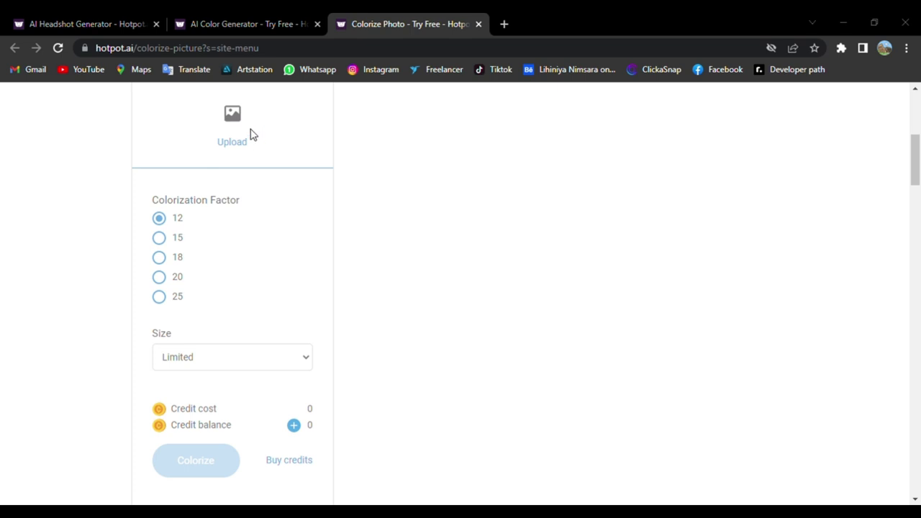
key("Escape")
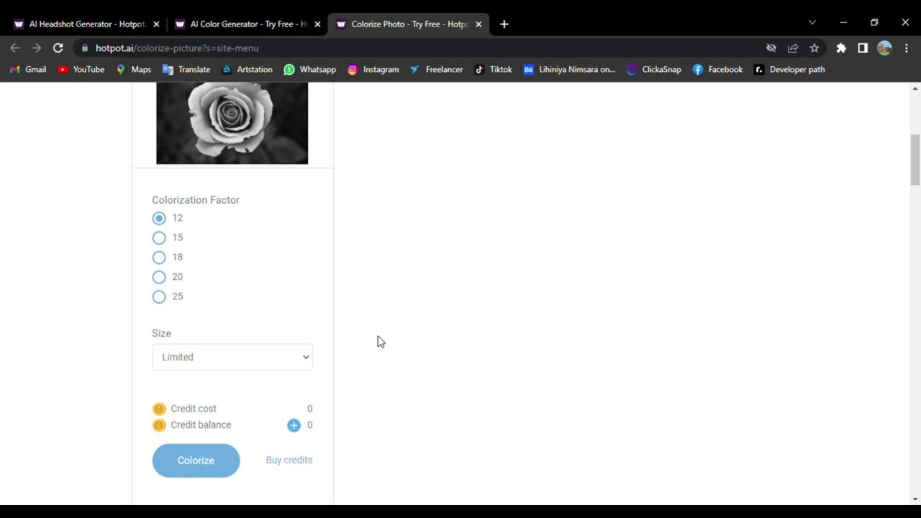
left_click(207, 461)
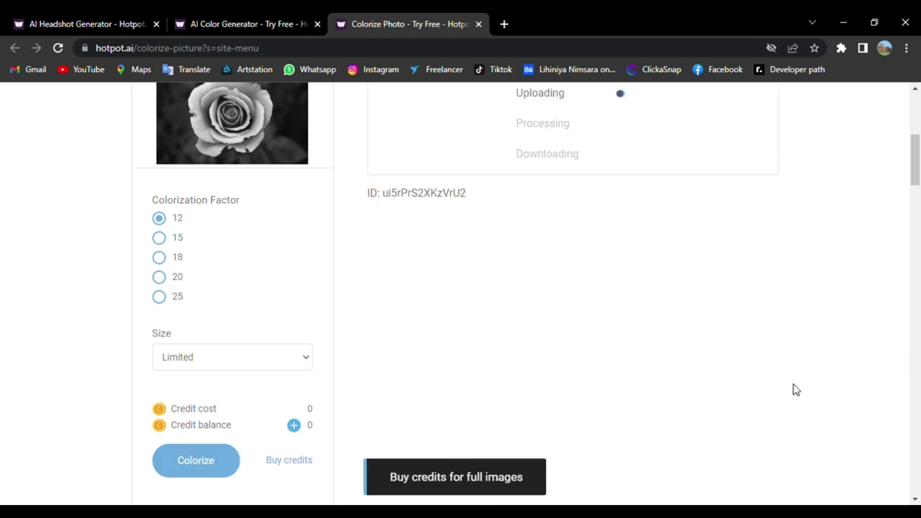